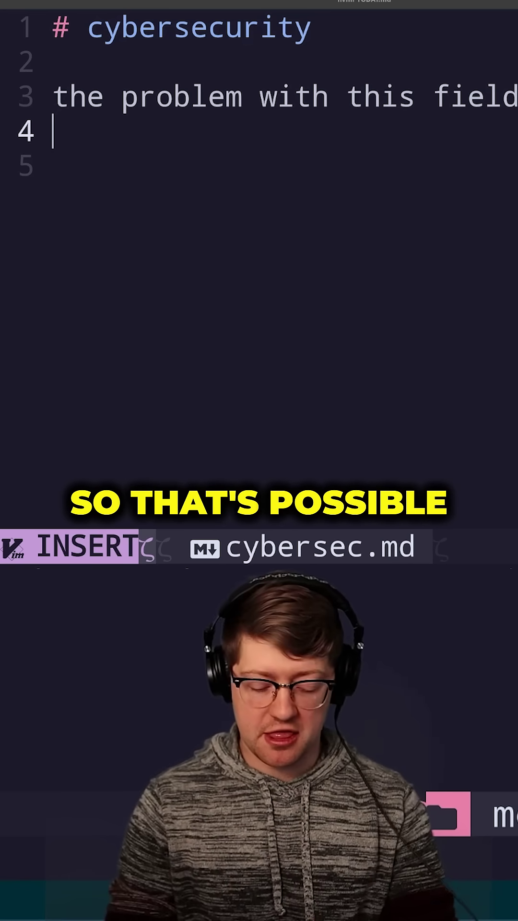
{"action": "type", "text": "thats impossible"}
End the 'thats impossible' line under 'the problem with this field' and start an empty line
{"action": "key", "text": "Return"}
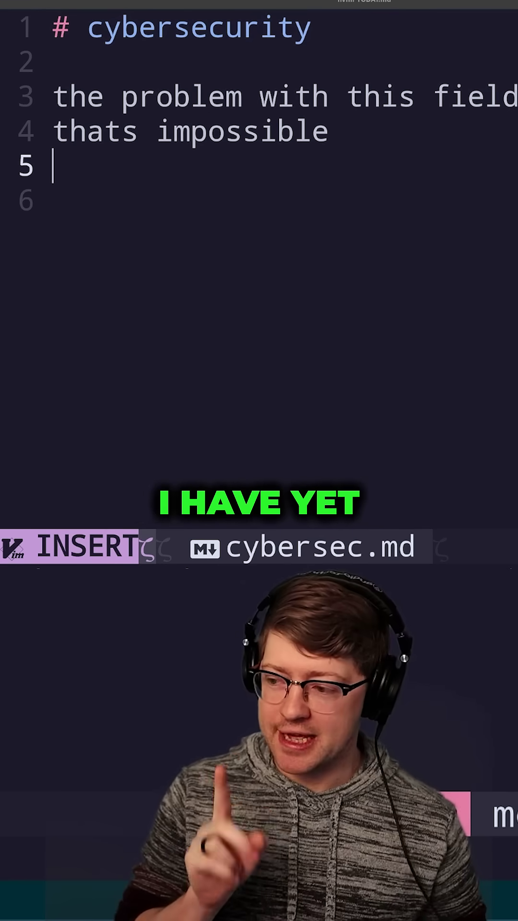